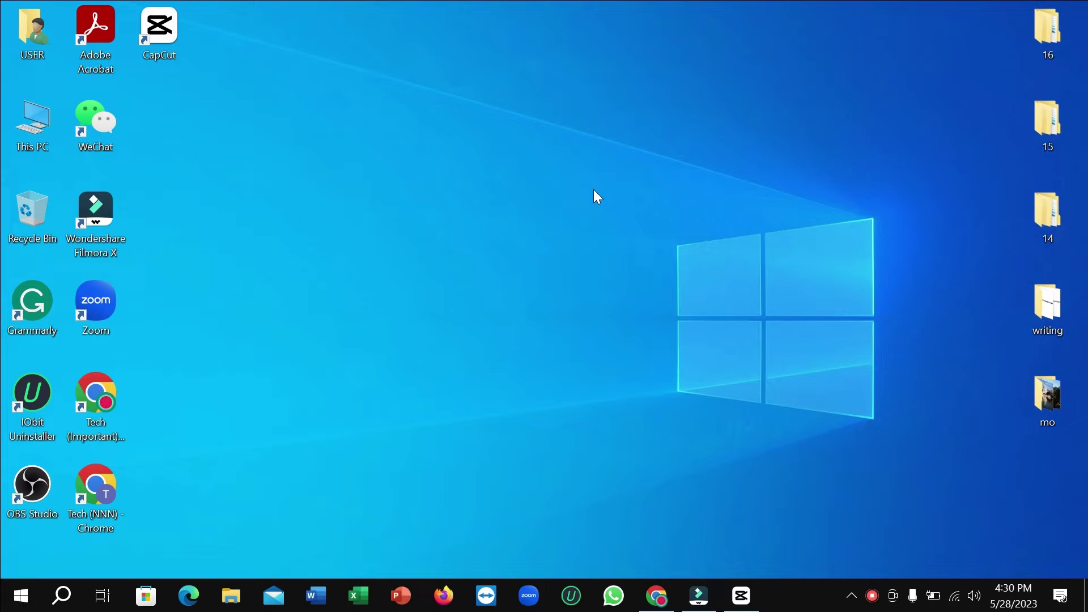
# Import the XRecorder screen recording into the CapCut media library.
pyautogui.click(741, 596)
pyautogui.click(299, 212)
pyautogui.click(232, 164)
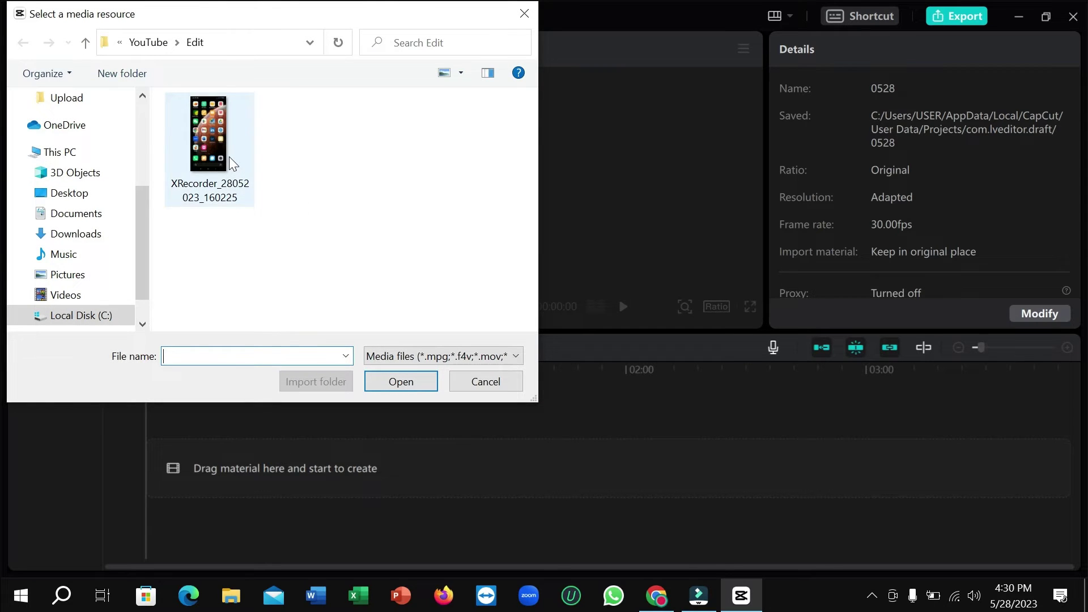
pyautogui.click(402, 386)
# Play the imported recording in the preview window.
pyautogui.click(295, 228)
pyautogui.click(203, 176)
pyautogui.press('space')
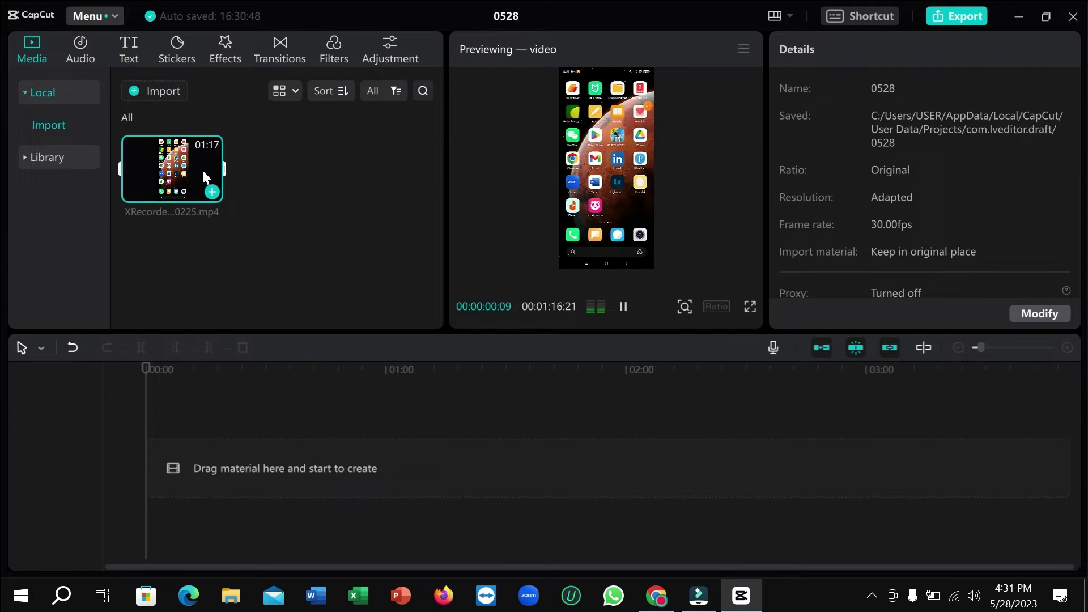
# Add the clip to the timeline and set up Auto captions with English as the language.
pyautogui.moveTo(173, 169)
pyautogui.click(212, 192)
pyautogui.click(130, 47)
pyautogui.click(56, 93)
pyautogui.click(63, 227)
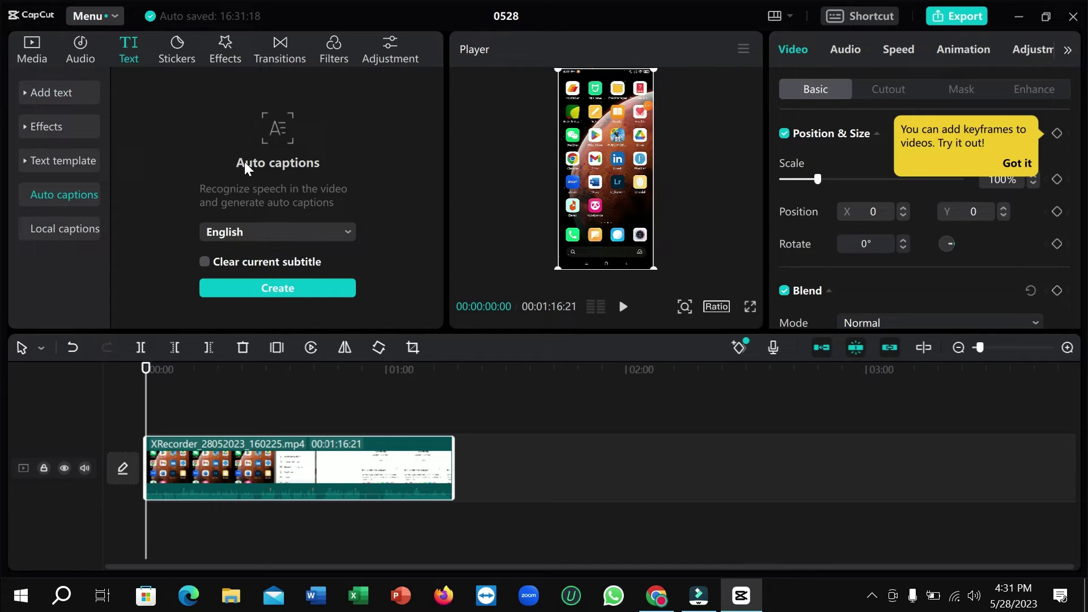
pyautogui.click(316, 227)
pyautogui.click(418, 149)
pyautogui.click(387, 265)
# Create the English auto captions and let CapCut finish building the caption track.
pyautogui.click(283, 289)
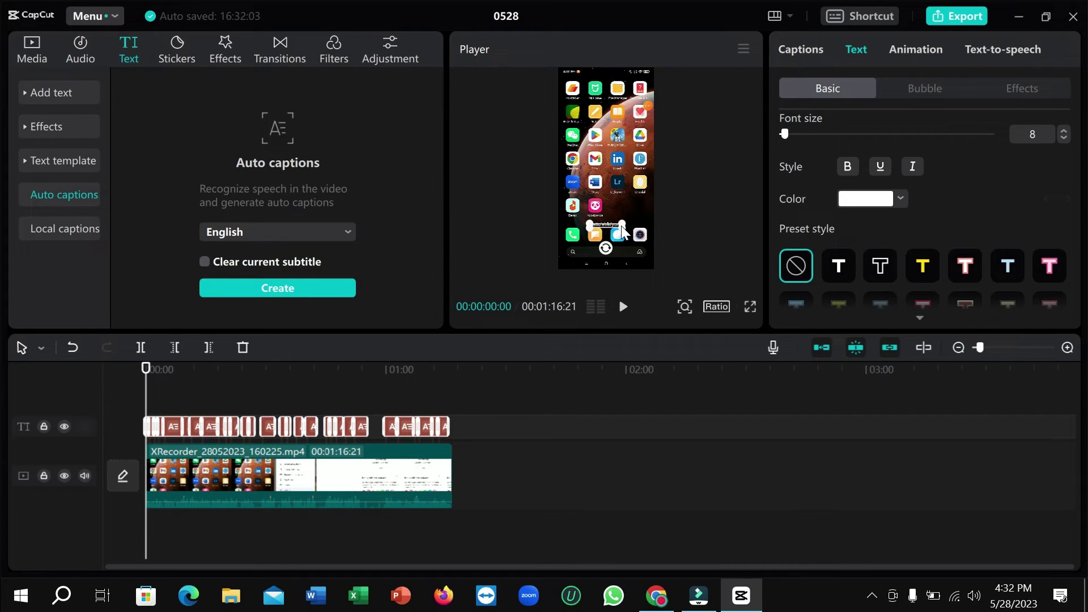
# Enlarge the caption font and apply the yellow outlined text preset.
pyautogui.click(1065, 130)
pyautogui.click(1064, 131)
pyautogui.click(1065, 130)
pyautogui.click(1064, 130)
pyautogui.click(1064, 130)
pyautogui.click(920, 271)
# Nudge the 'hello everyone' caption lower, set font size 19, and start playback.
pyautogui.scroll(-2, 963, 215)
pyautogui.scroll(-3, 961, 205)
pyautogui.scroll(-3, 961, 204)
pyautogui.scroll(-3, 962, 201)
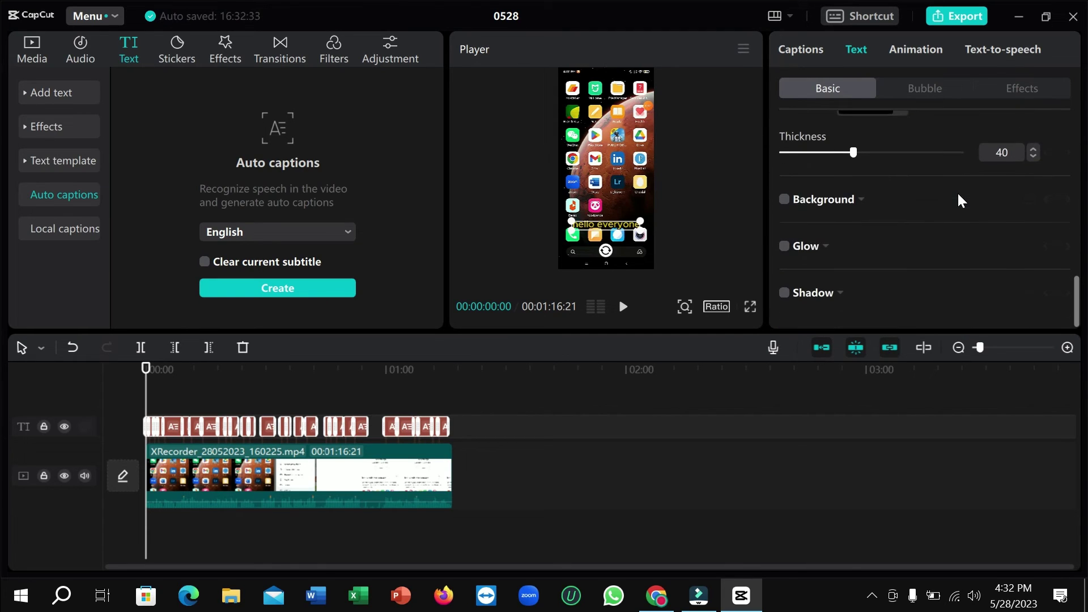
pyautogui.scroll(3, 917, 233)
pyautogui.scroll(3, 918, 233)
pyautogui.scroll(1, 918, 234)
pyautogui.moveTo(611, 228)
pyautogui.mouseDown()
pyautogui.moveTo(609, 105)
pyautogui.moveTo(609, 250)
pyautogui.moveTo(608, 237)
pyautogui.mouseUp()
pyautogui.click(1064, 176)
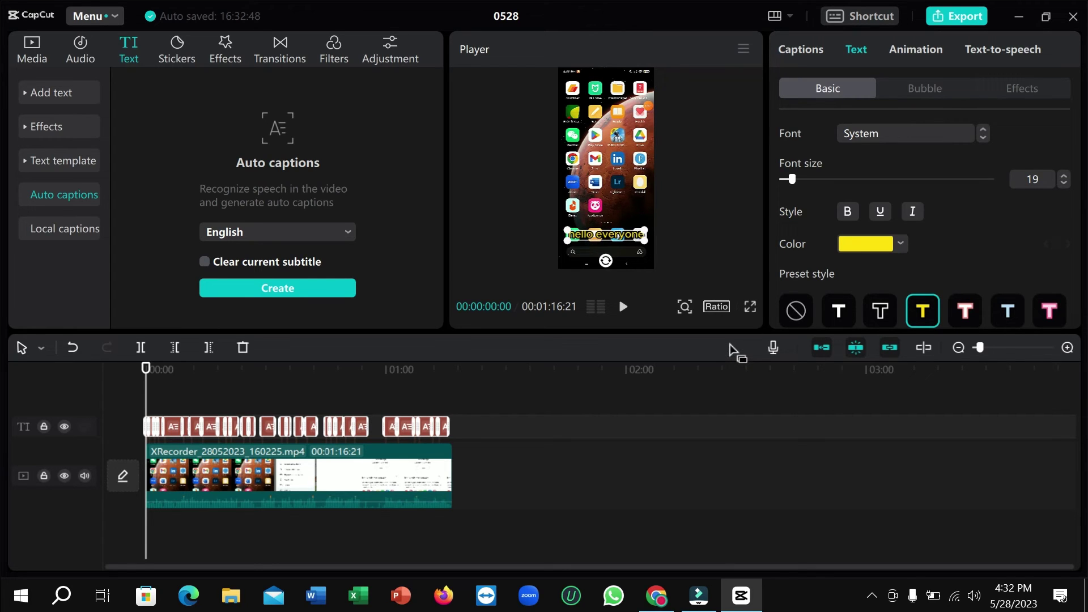
pyautogui.press('space')
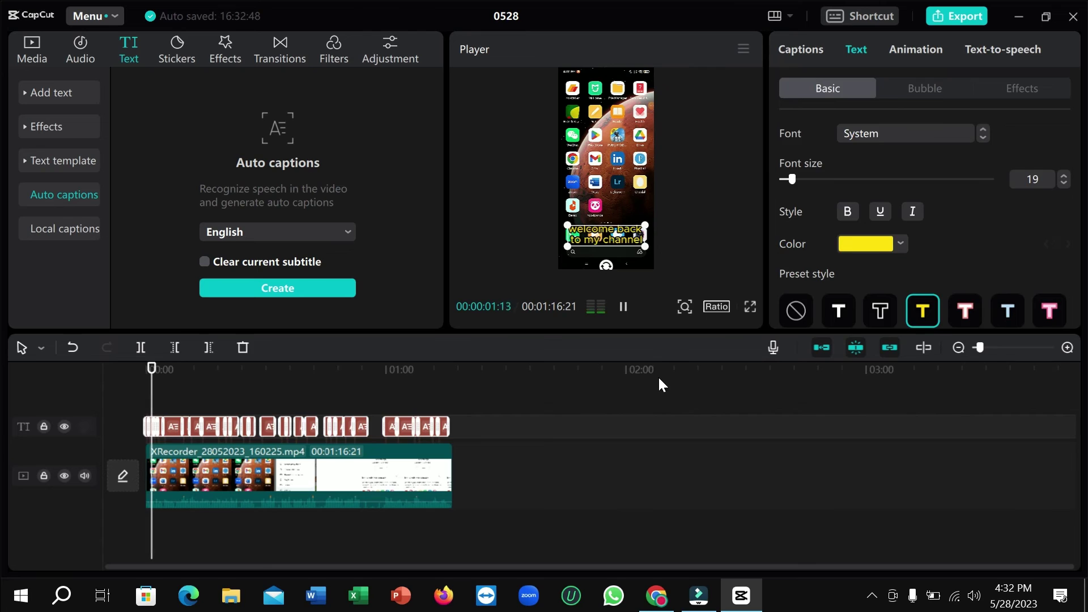
# Replay from about 00:07 and pause near 19 seconds to review the yellow captions.
pyautogui.click(659, 378)
pyautogui.moveTo(458, 376); pyautogui.dragTo(177, 375)
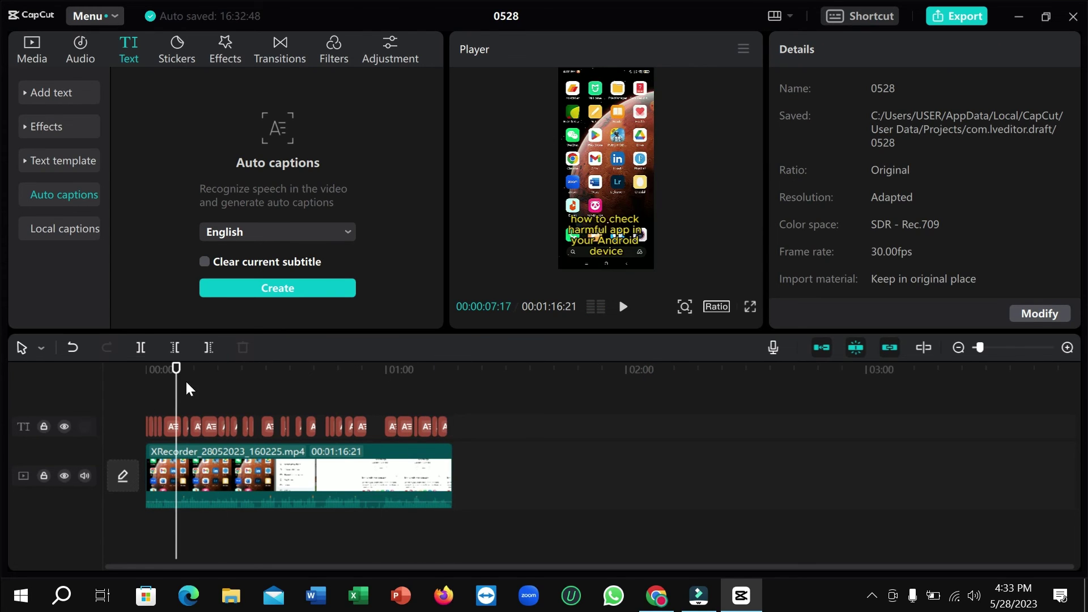
pyautogui.press('space')
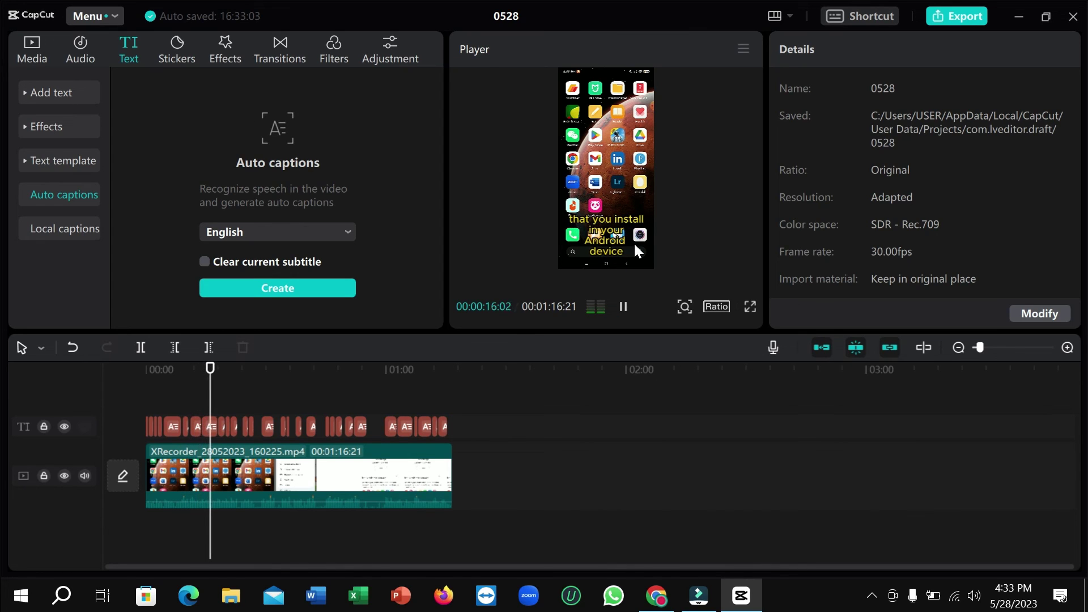
pyautogui.press('space')
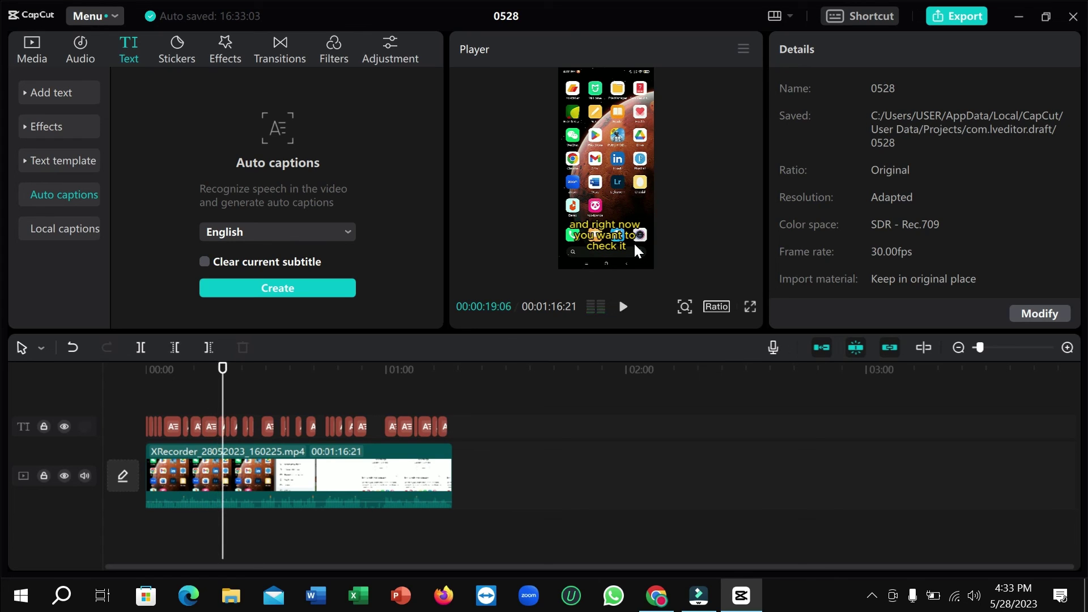